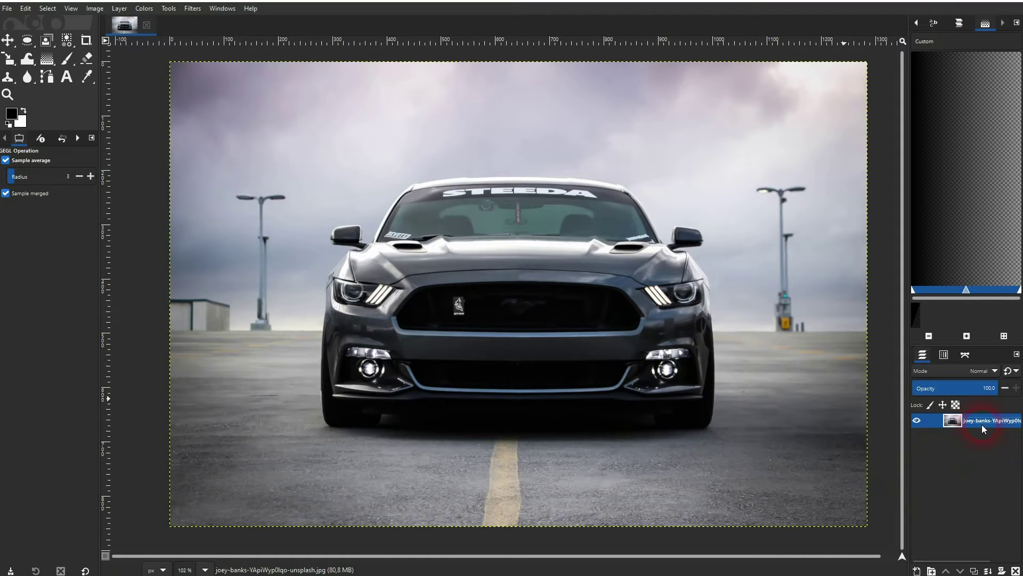
# Duplicate the car photo layer, rename the layers 'Original' and 'Blur', and select Blur
pyautogui.click(975, 572)
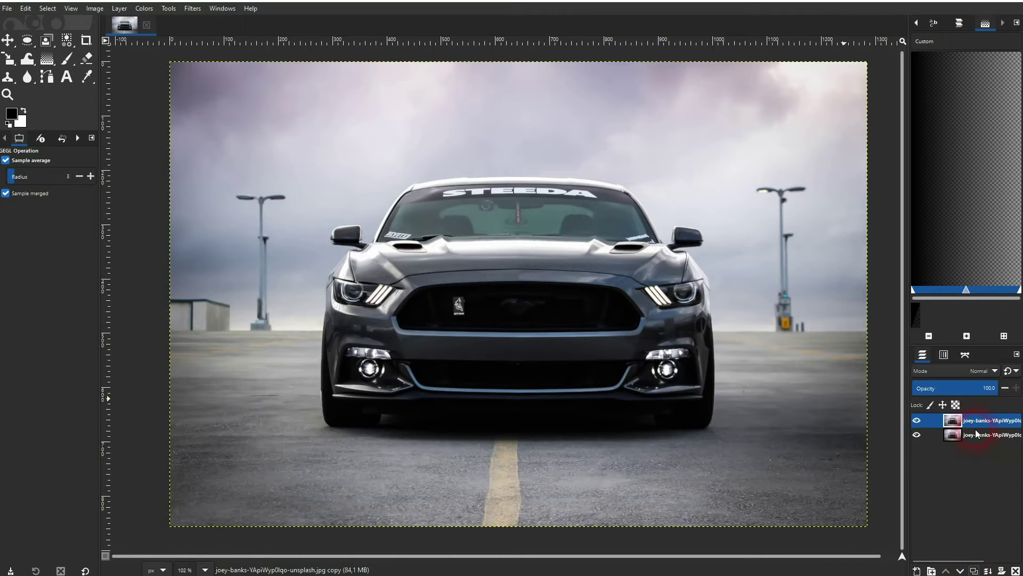
pyautogui.doubleClick(975, 430)
pyautogui.write('Original')
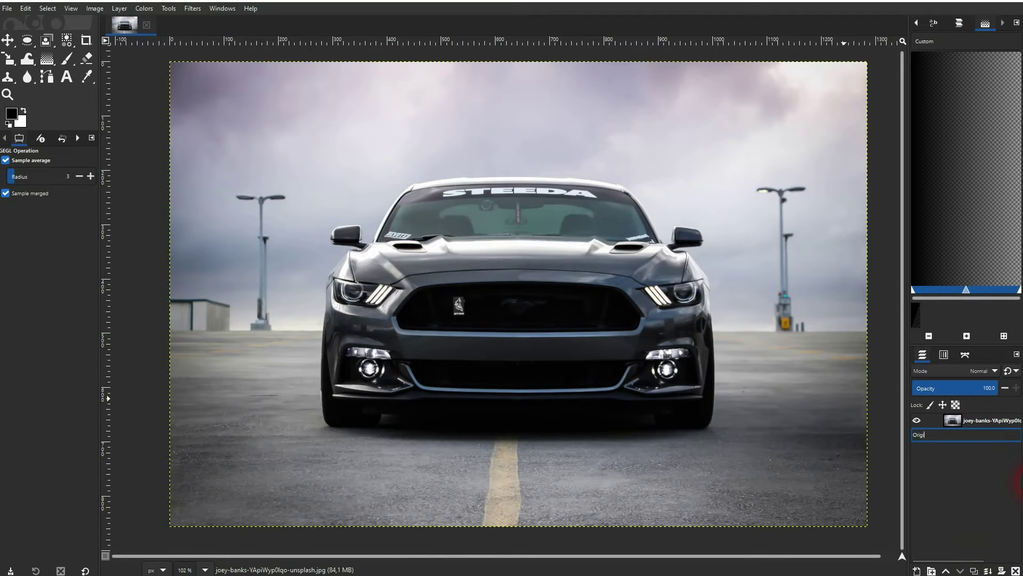
pyautogui.press('Return')
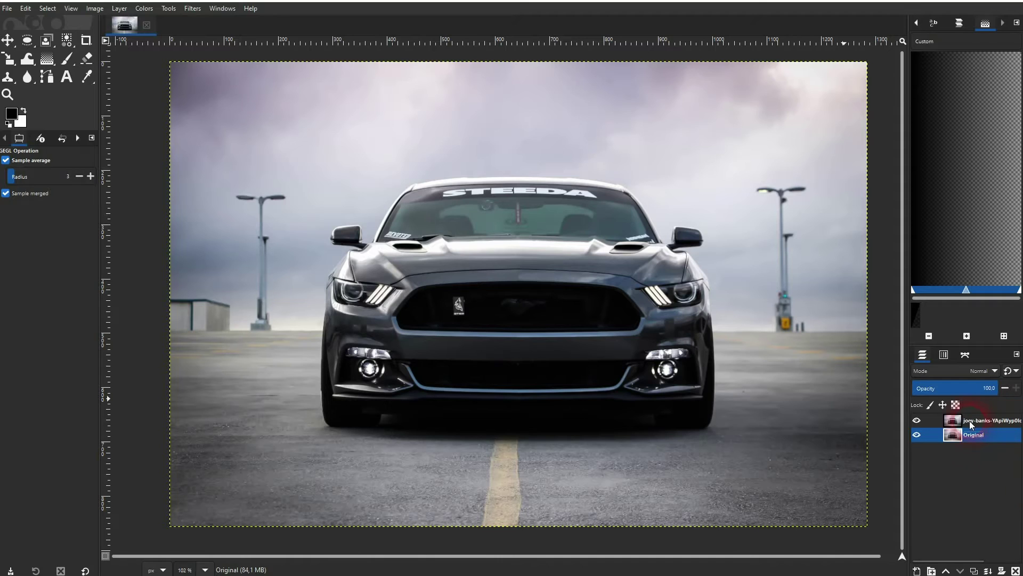
pyautogui.doubleClick(972, 421)
pyautogui.write('Blur')
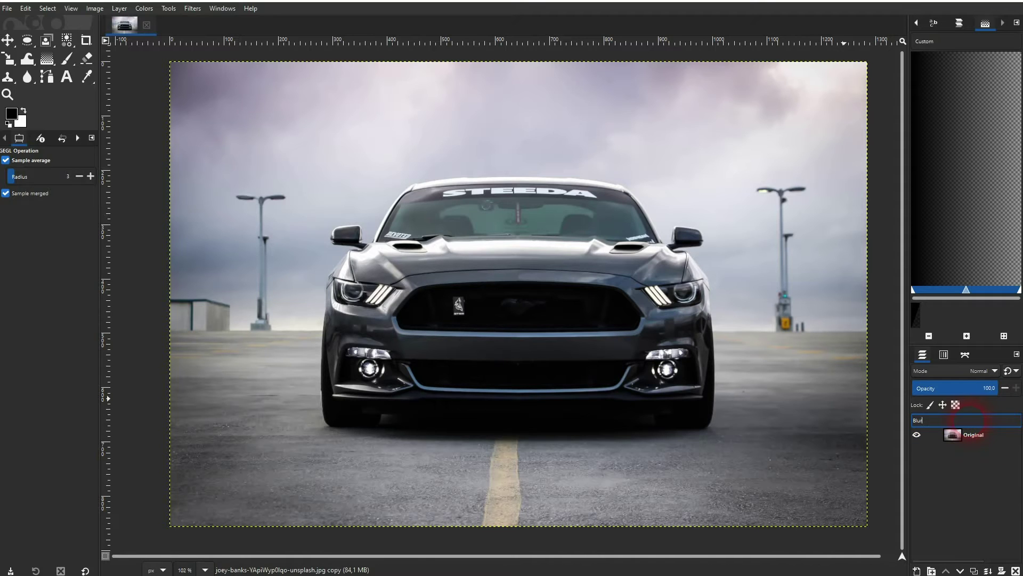
pyautogui.press('Return')
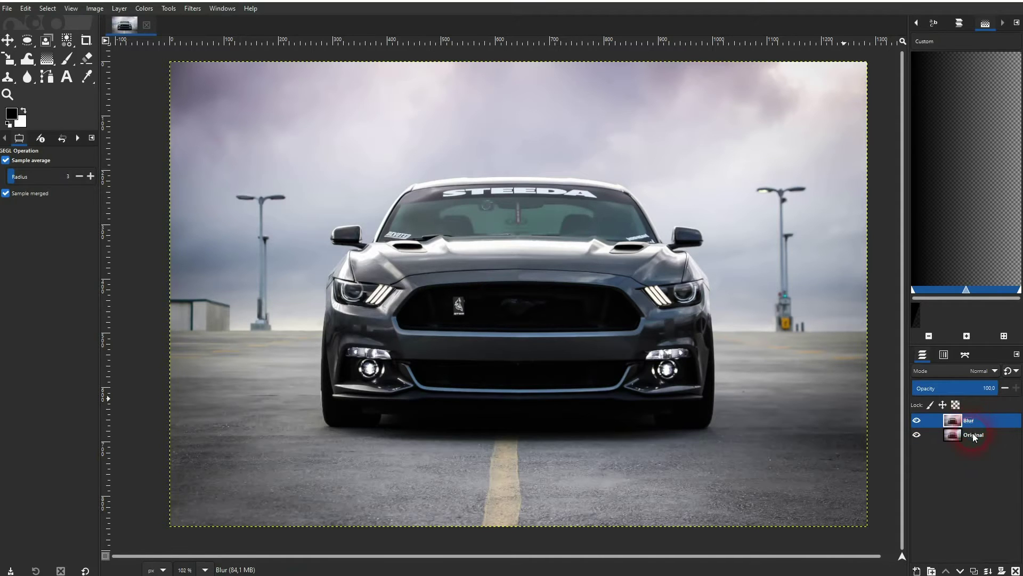
pyautogui.click(974, 433)
# Start Filters > Blur > Focus Blur on the Blur layer and widen the focus ellipse around the car
pyautogui.click(192, 9)
pyautogui.moveTo(240, 73)
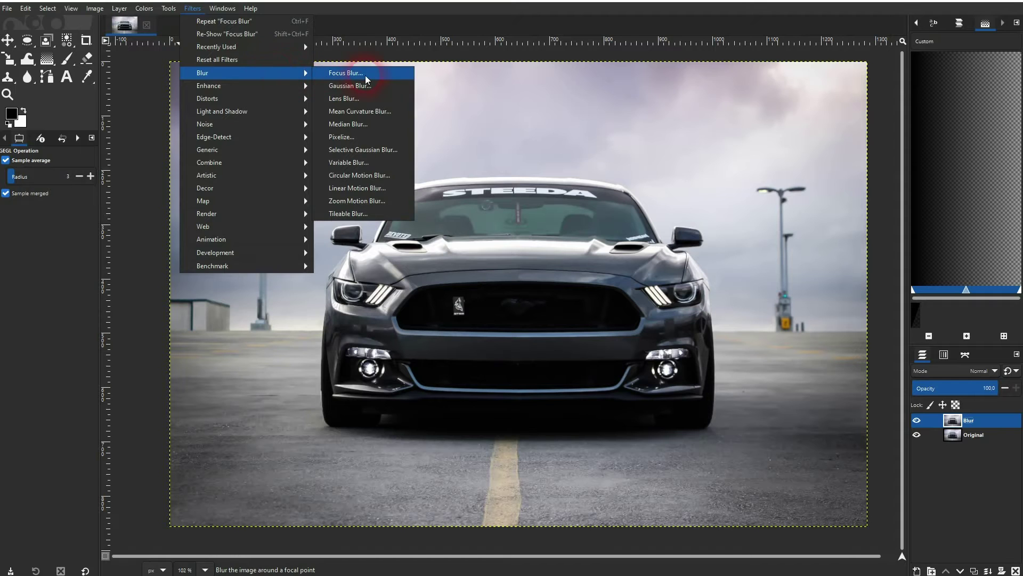
pyautogui.click(361, 76)
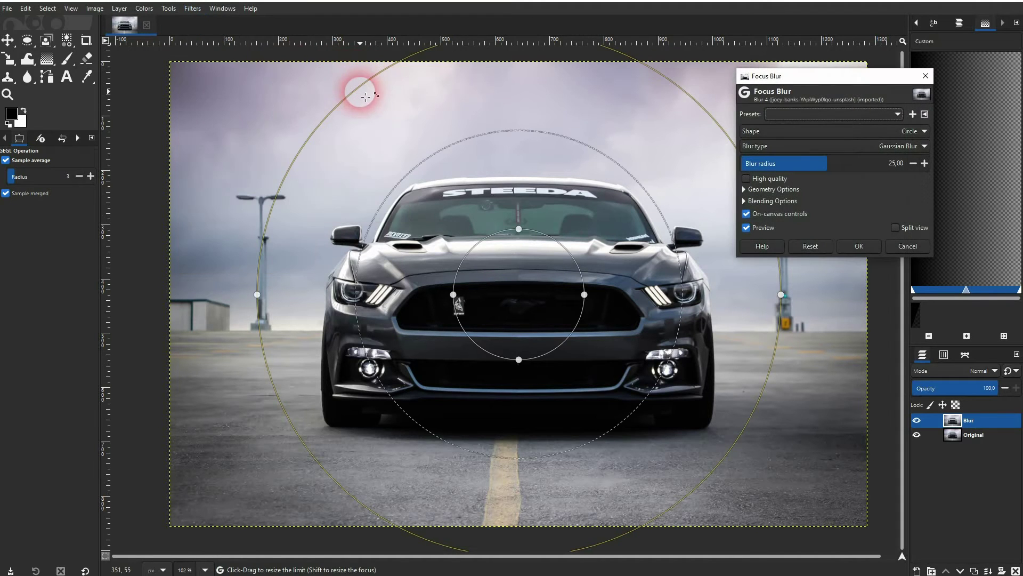
pyautogui.moveTo(848, 80); pyautogui.dragTo(928, 94)
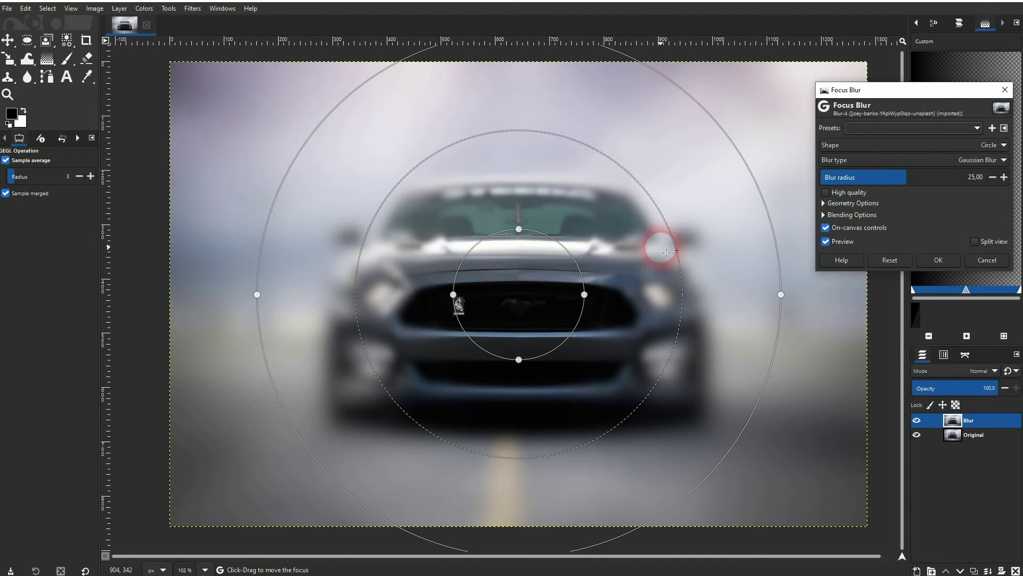
pyautogui.moveTo(256, 294)
pyautogui.mouseDown()
pyautogui.moveTo(239, 296)
pyautogui.moveTo(248, 301)
pyautogui.mouseUp()
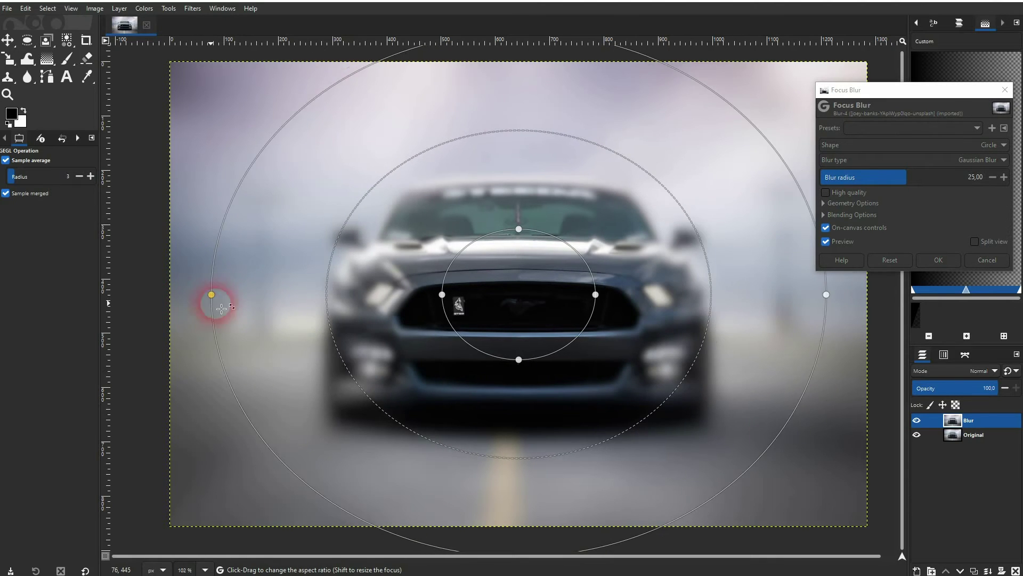
pyautogui.moveTo(450, 295)
pyautogui.mouseDown()
pyautogui.moveTo(398, 295)
pyautogui.moveTo(434, 299)
pyautogui.mouseUp()
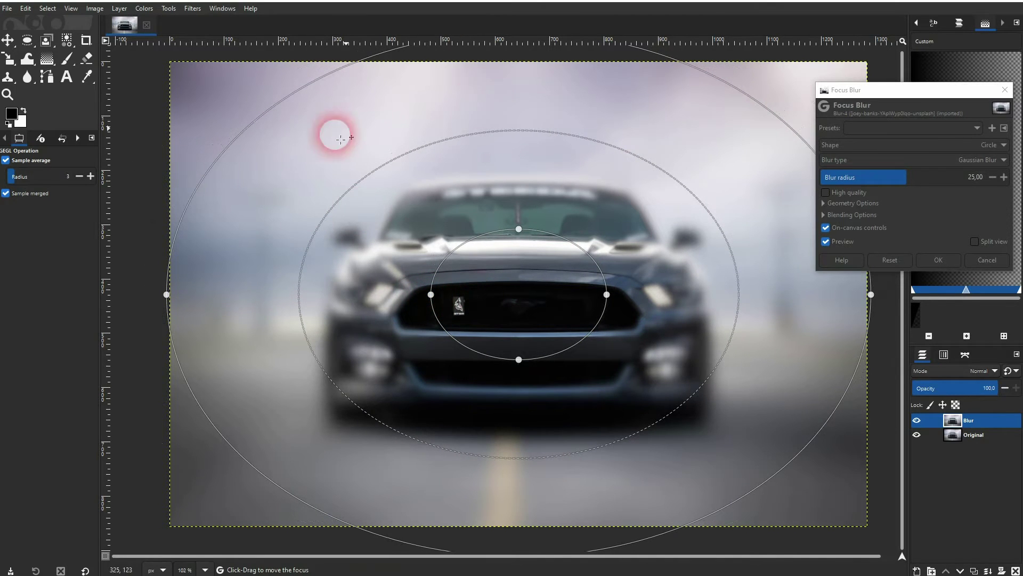
# Adjust the Focus Blur radius slider to about 9.95
pyautogui.click(861, 182)
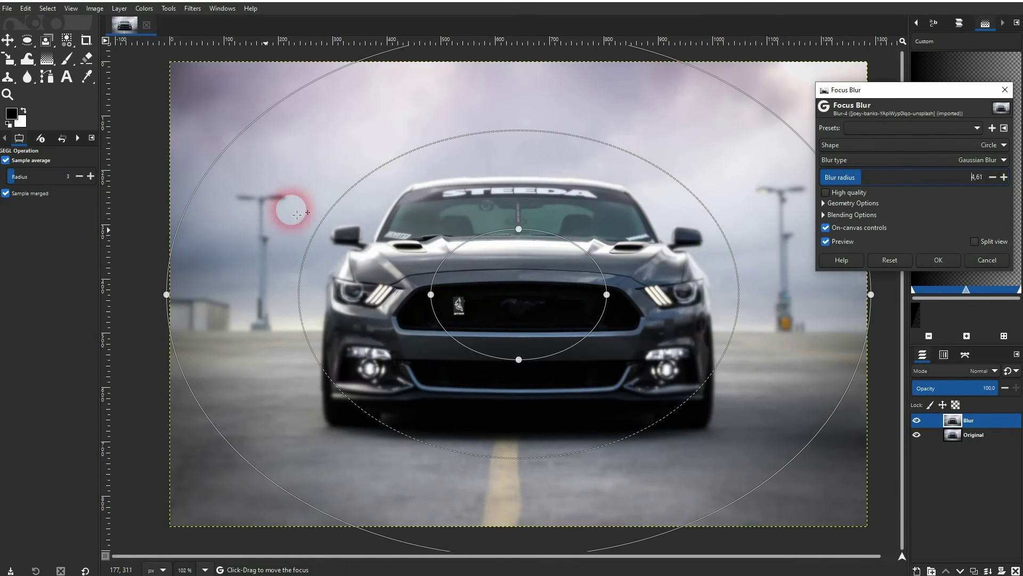
pyautogui.click(877, 180)
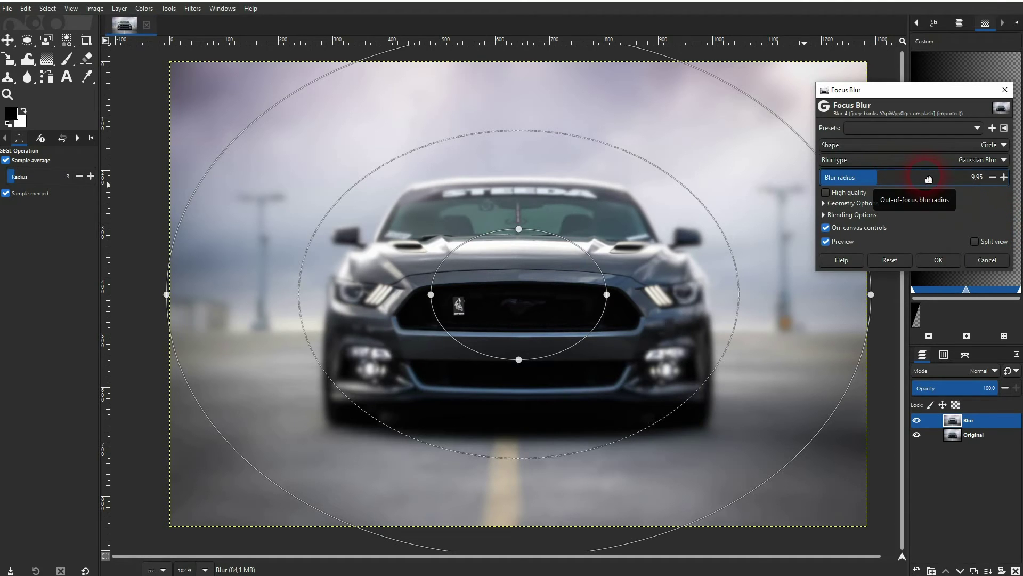
# Switch the focus shape to Square and fine-tune the blur radius slider
pyautogui.click(951, 144)
pyautogui.click(986, 156)
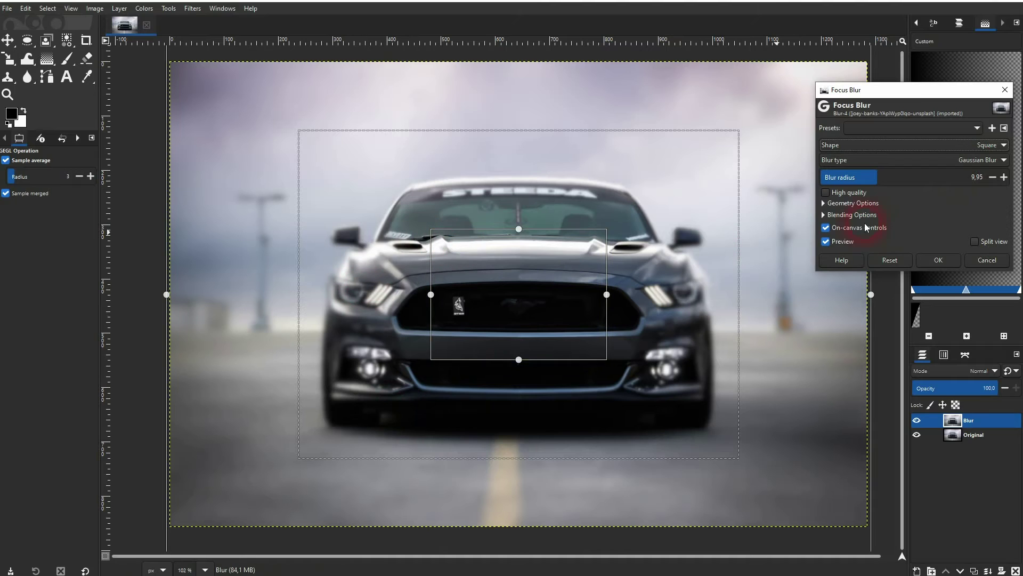
pyautogui.click(897, 182)
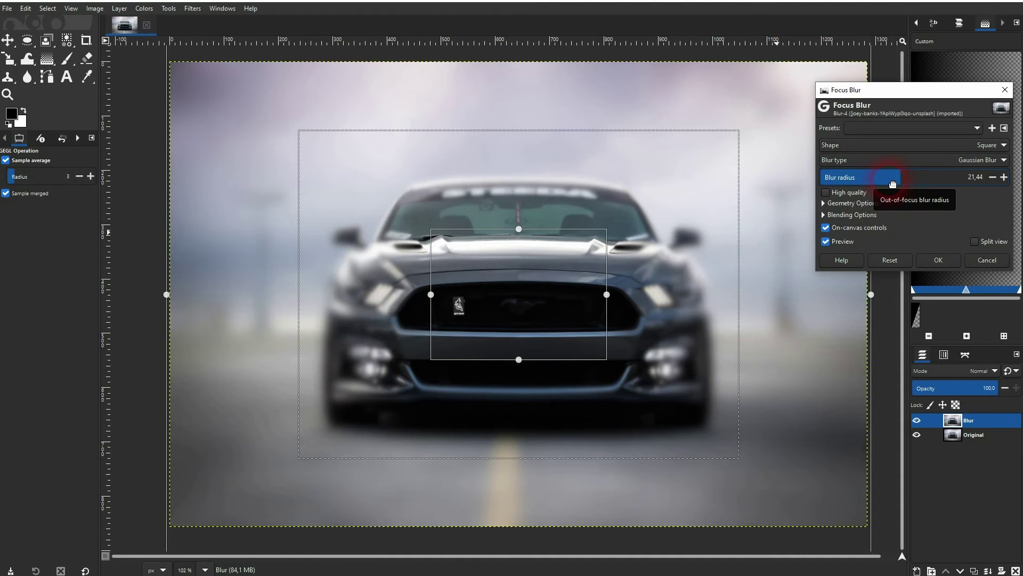
pyautogui.click(890, 184)
pyautogui.moveTo(889, 183); pyautogui.dragTo(877, 184)
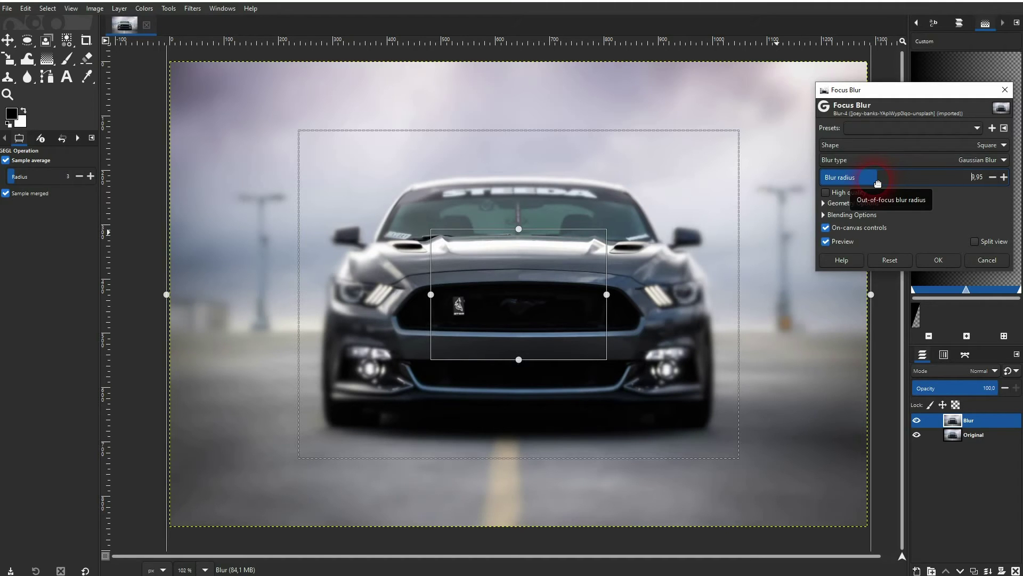
# Try vertical and horizontal band shapes, then return to Square with radius about 8.92
pyautogui.click(1004, 147)
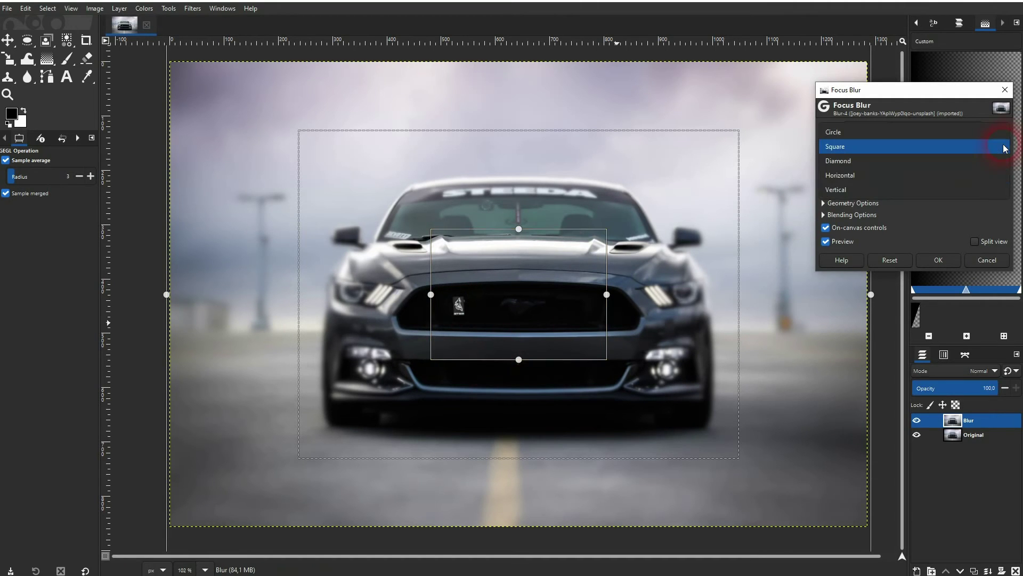
pyautogui.click(886, 190)
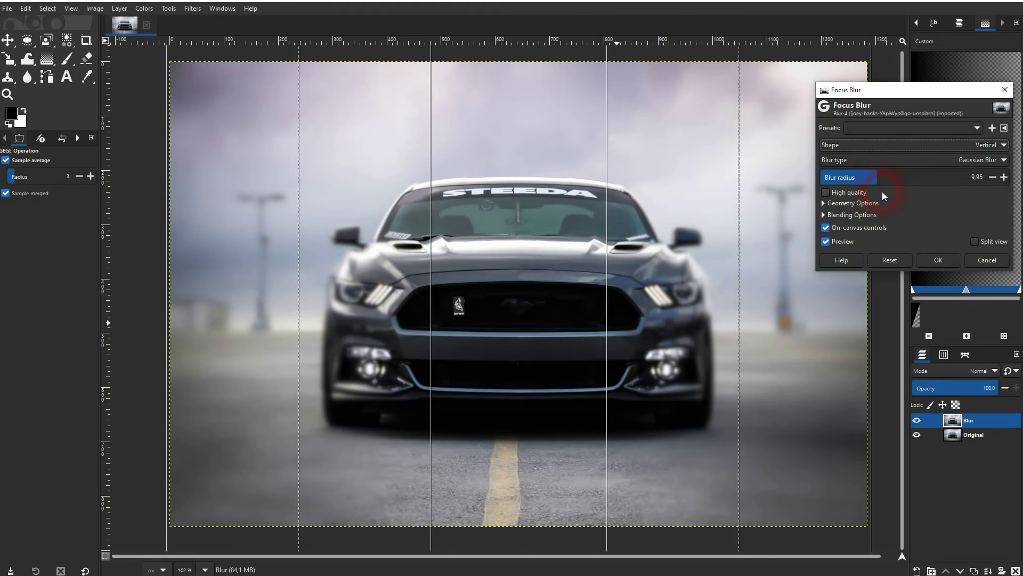
pyautogui.click(872, 149)
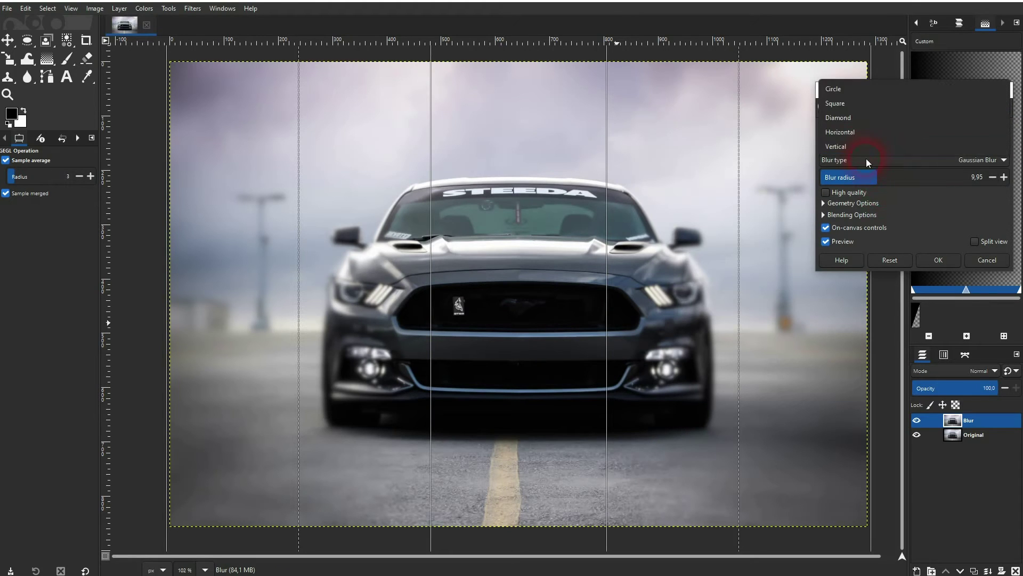
pyautogui.click(845, 136)
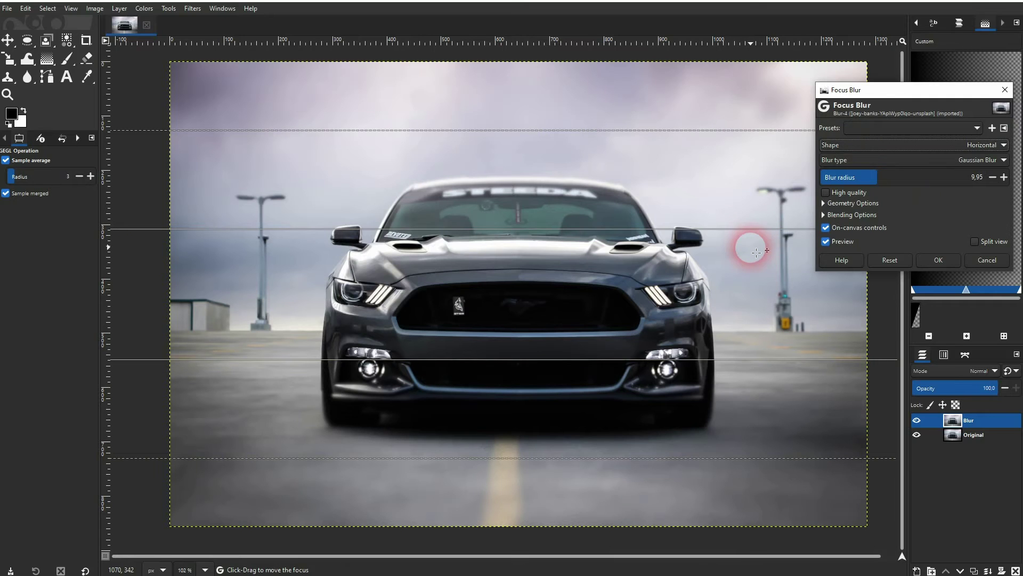
pyautogui.click(870, 141)
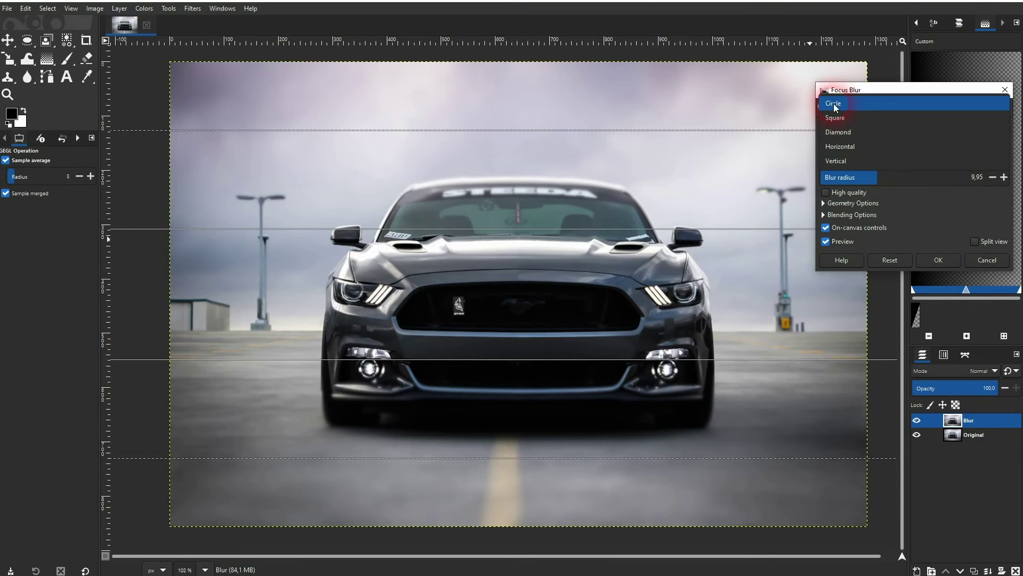
pyautogui.click(834, 118)
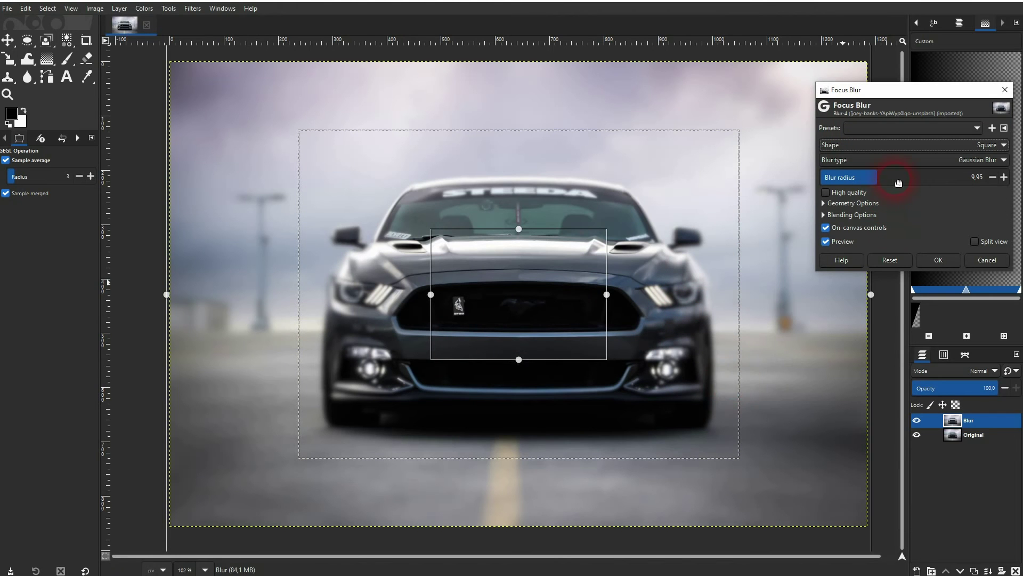
pyautogui.click(896, 180)
pyautogui.moveTo(895, 182)
pyautogui.mouseDown()
pyautogui.moveTo(863, 182)
pyautogui.moveTo(875, 180)
pyautogui.mouseUp()
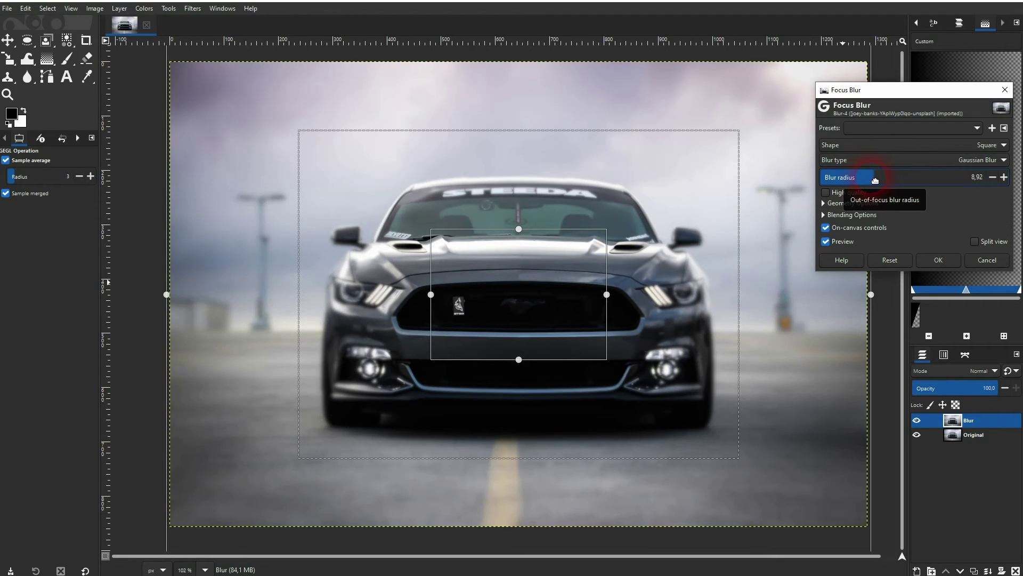
# Raise the radius to about 51, toggle Preview to compare, and enable Split view
pyautogui.click(915, 173)
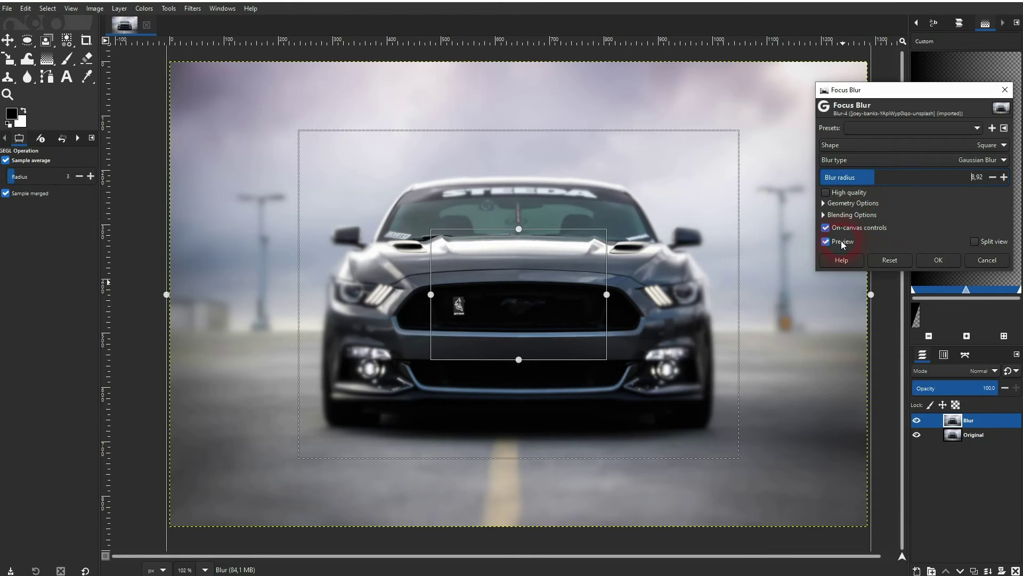
pyautogui.click(825, 241)
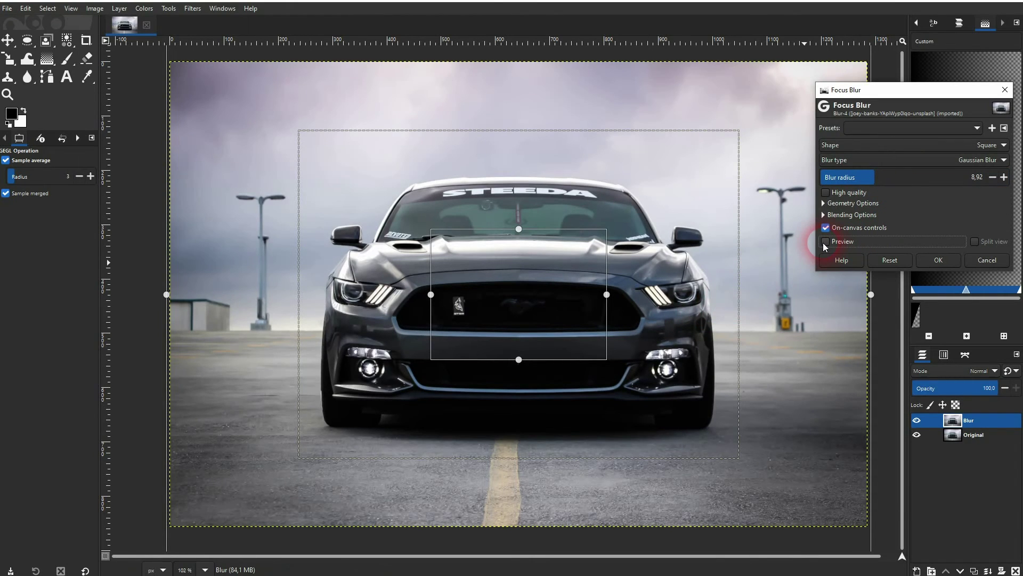
pyautogui.click(826, 242)
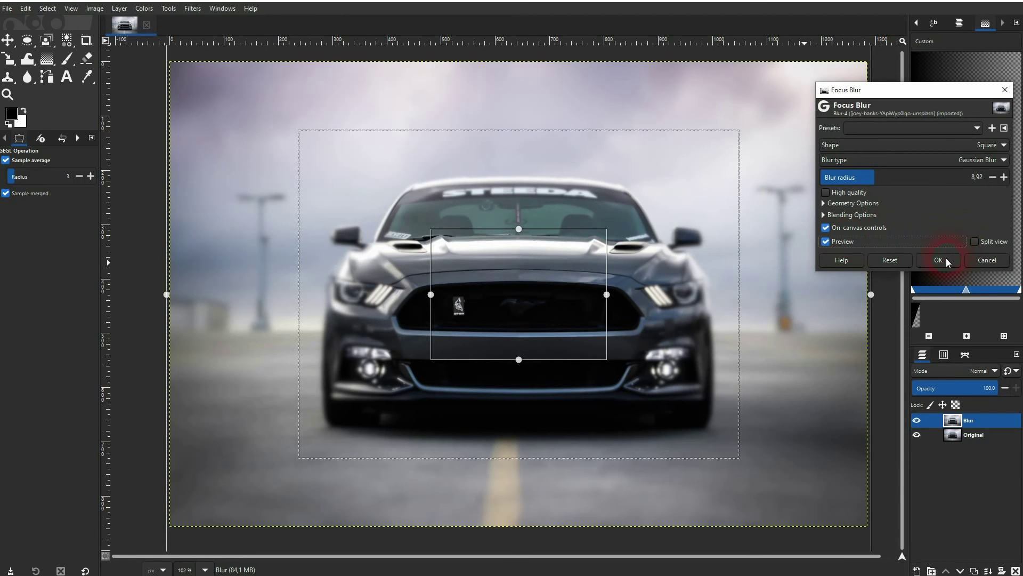
pyautogui.click(976, 242)
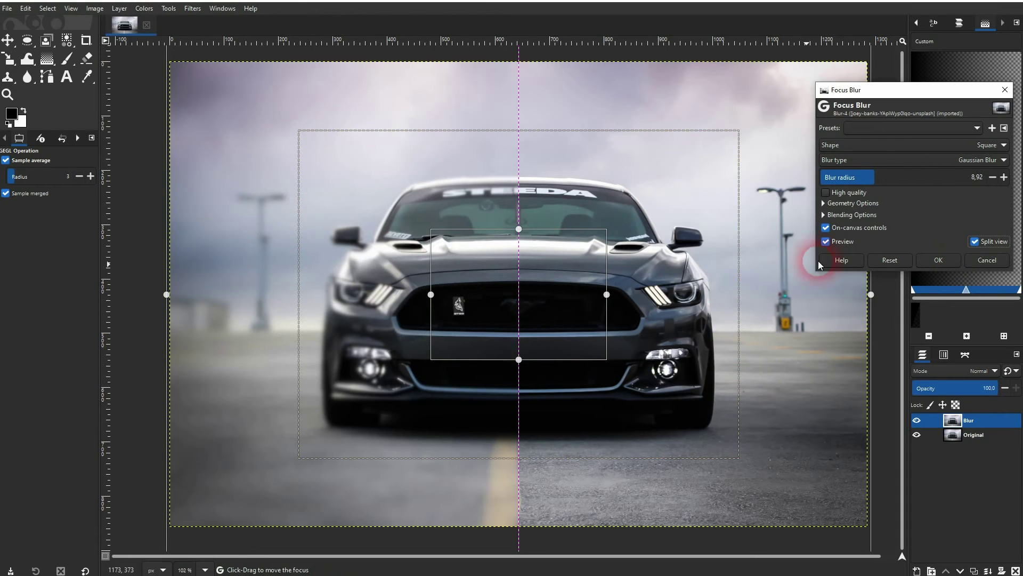
# Test higher radii, settle at 4.91, disable Split view, and toggle Preview to compare
pyautogui.click(923, 177)
pyautogui.moveTo(925, 177); pyautogui.dragTo(941, 177)
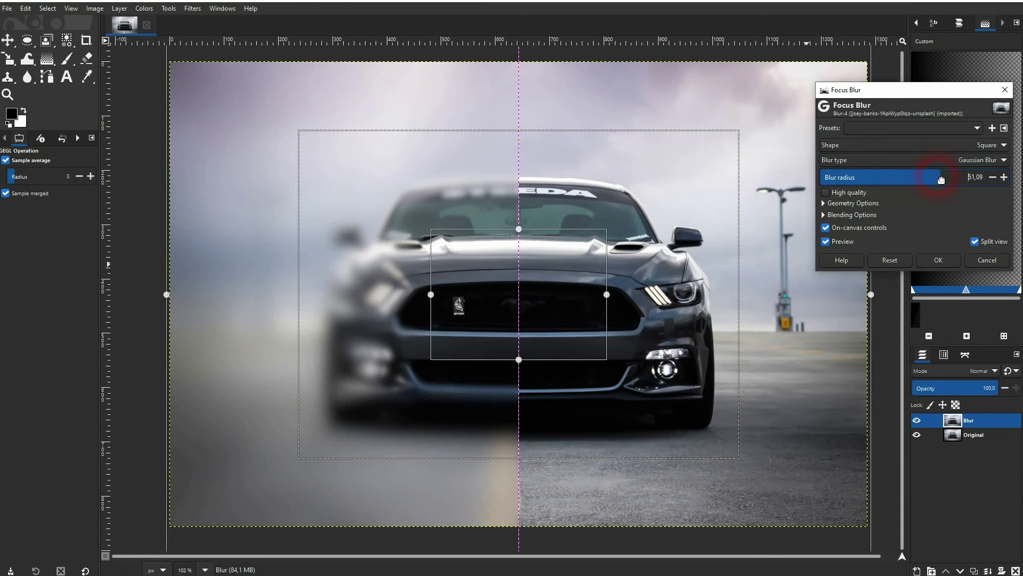
pyautogui.click(862, 177)
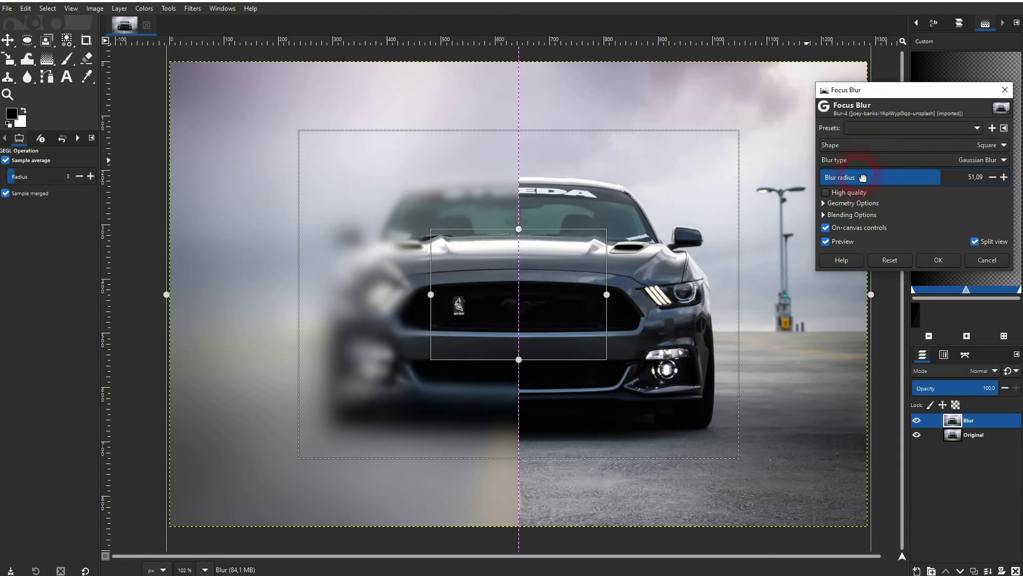
pyautogui.click(976, 241)
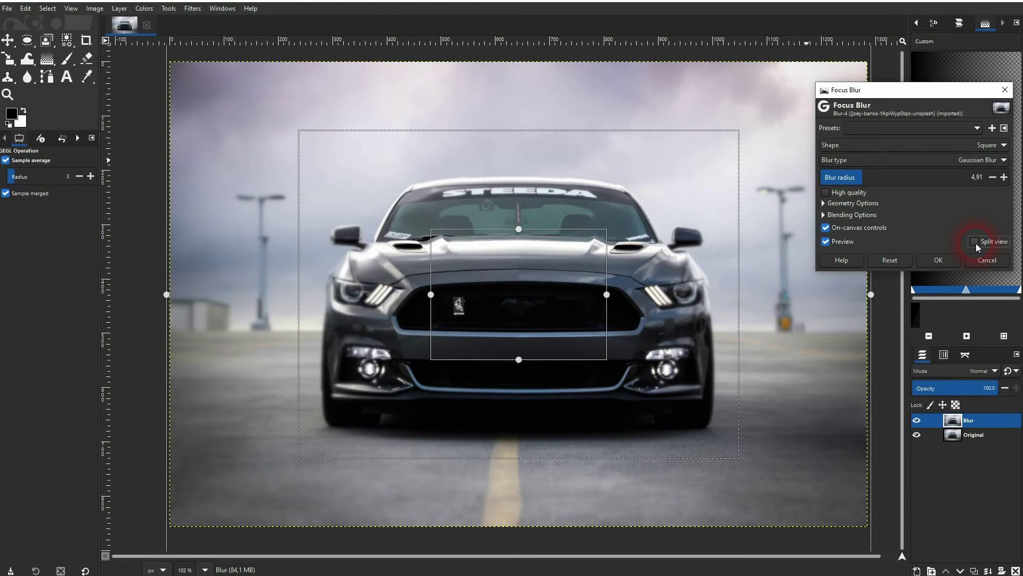
pyautogui.click(828, 243)
pyautogui.click(828, 242)
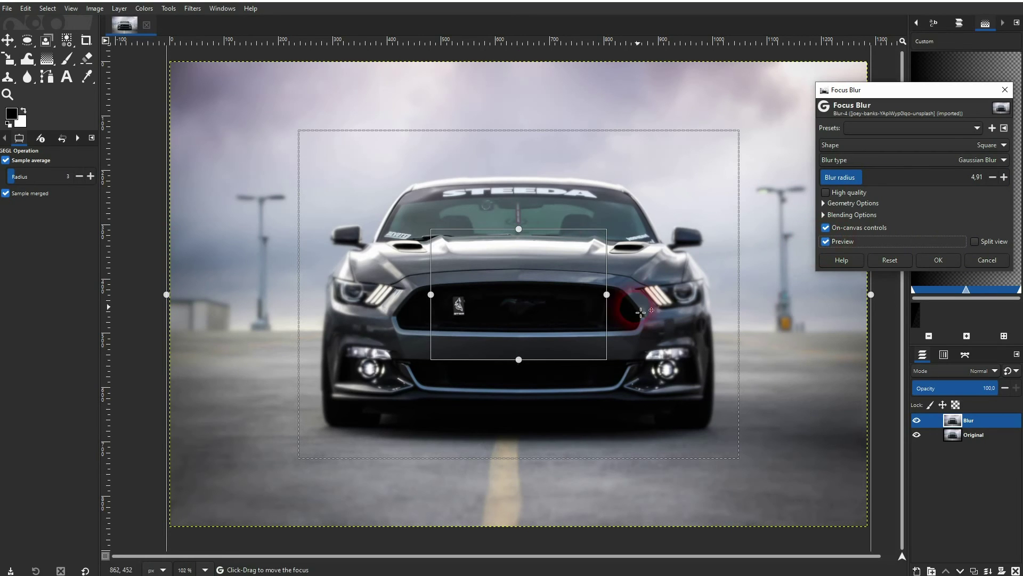
# Widen the square focus area, set the blur radius to about 5.52, and apply the filter
pyautogui.moveTo(613, 296)
pyautogui.mouseDown()
pyautogui.moveTo(622, 299)
pyautogui.moveTo(606, 298)
pyautogui.mouseUp()
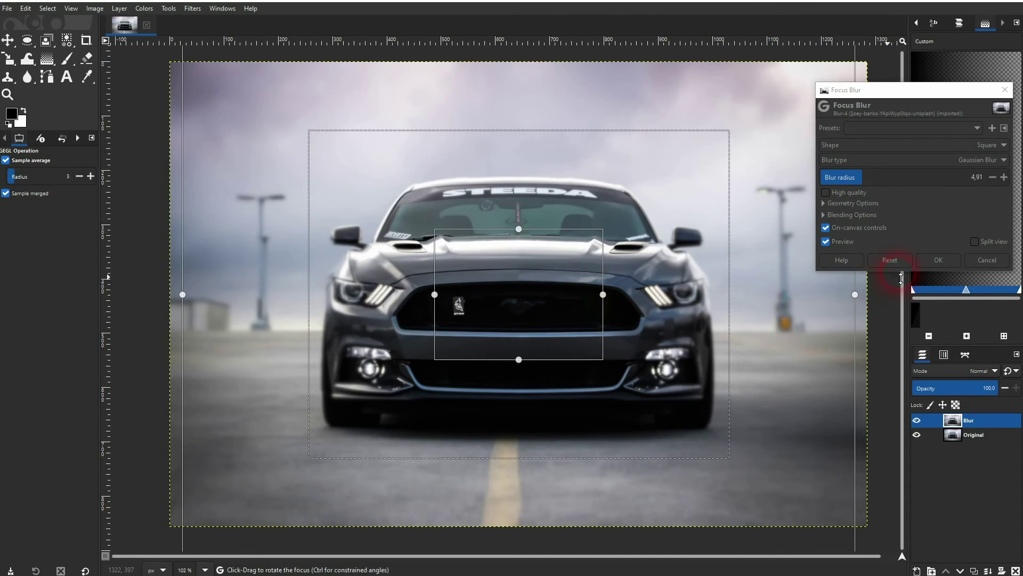
pyautogui.click(909, 181)
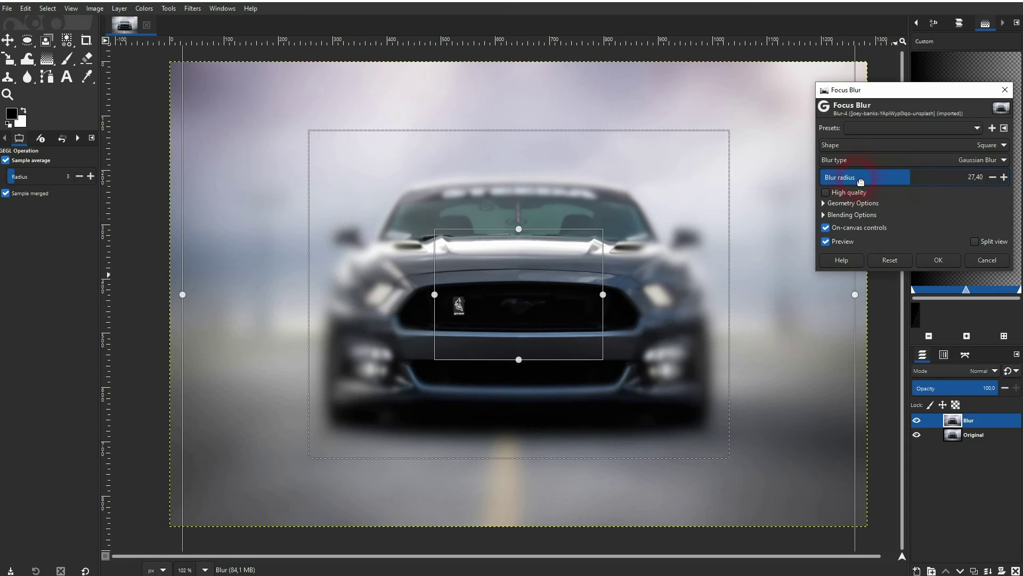
pyautogui.click(862, 183)
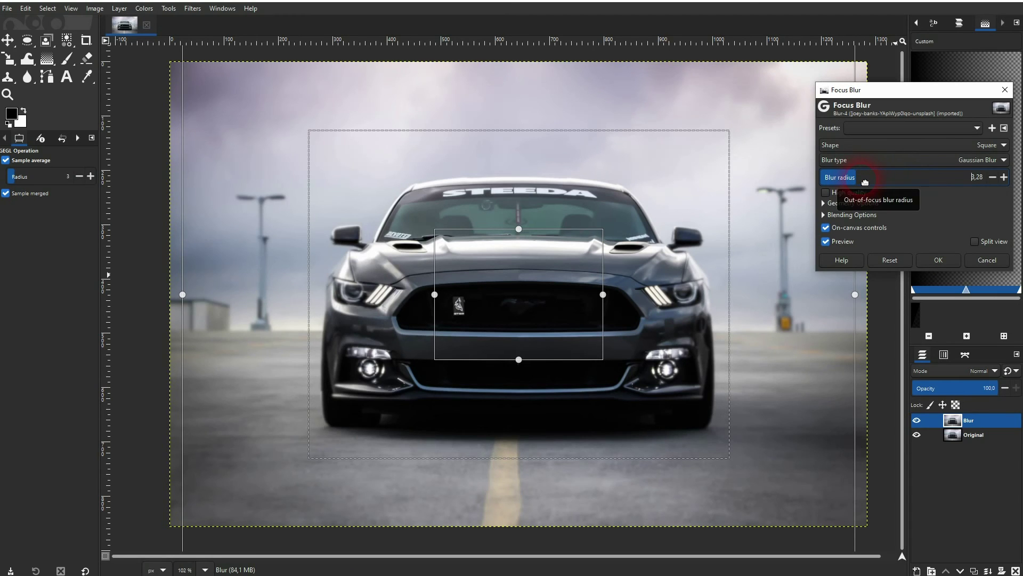
pyautogui.click(865, 183)
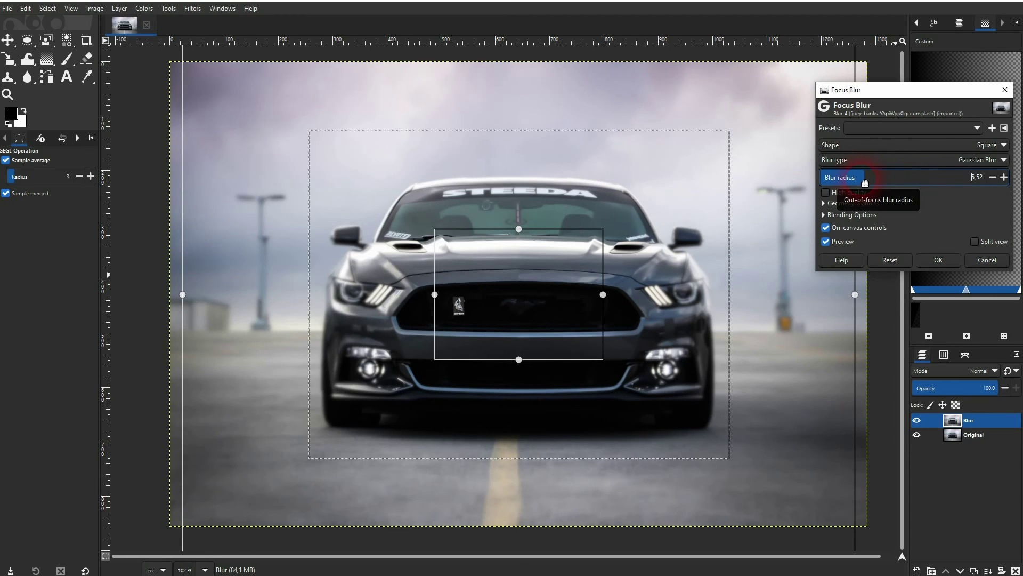
pyautogui.click(943, 260)
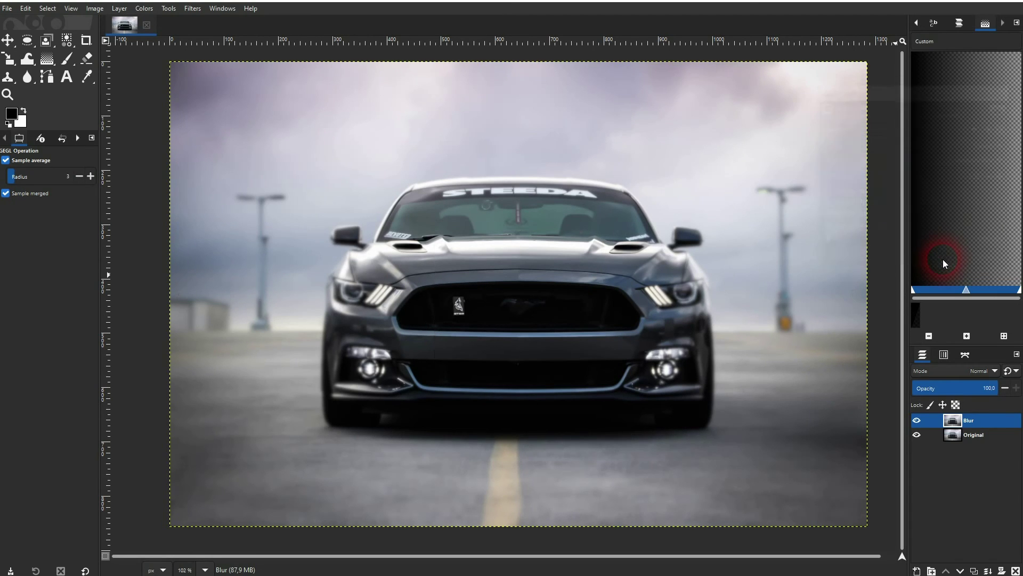
pyautogui.click(917, 420)
pyautogui.click(964, 435)
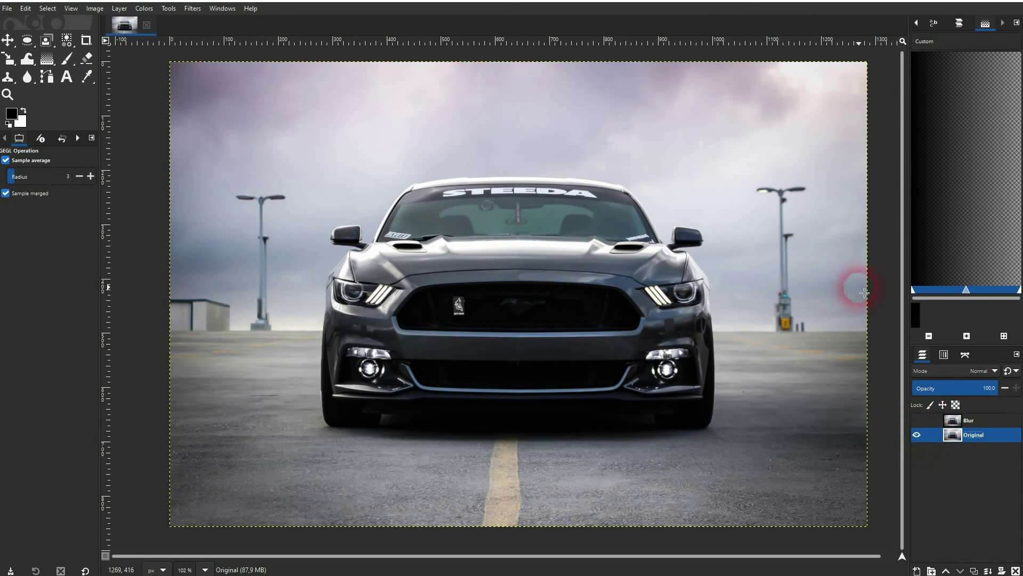
pyautogui.click(917, 420)
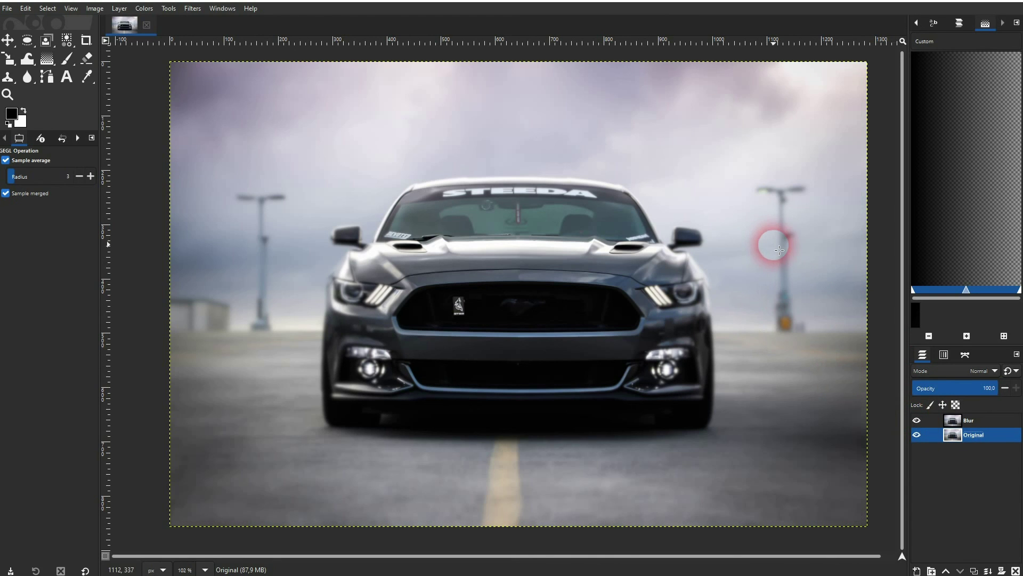
pyautogui.click(972, 421)
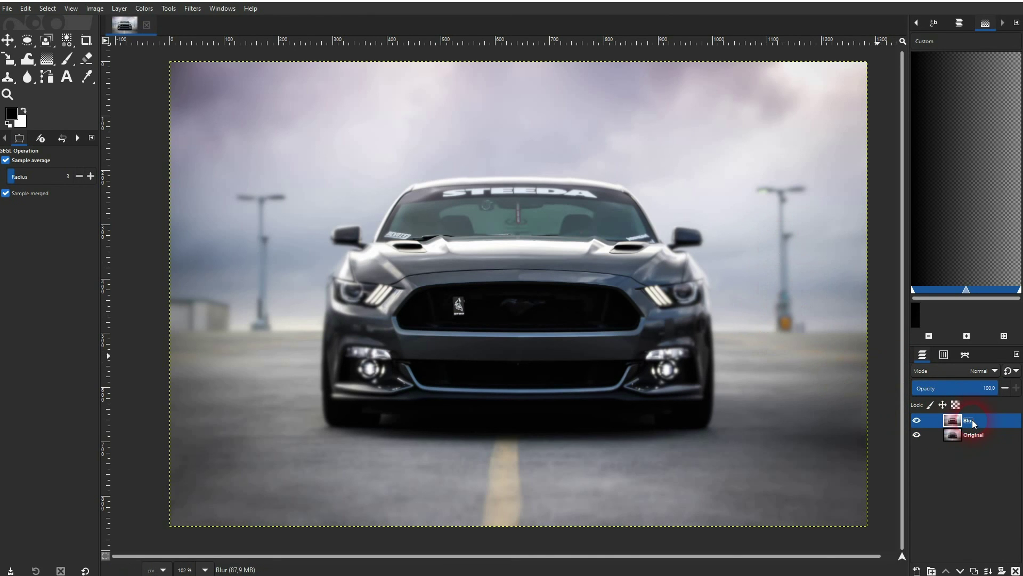